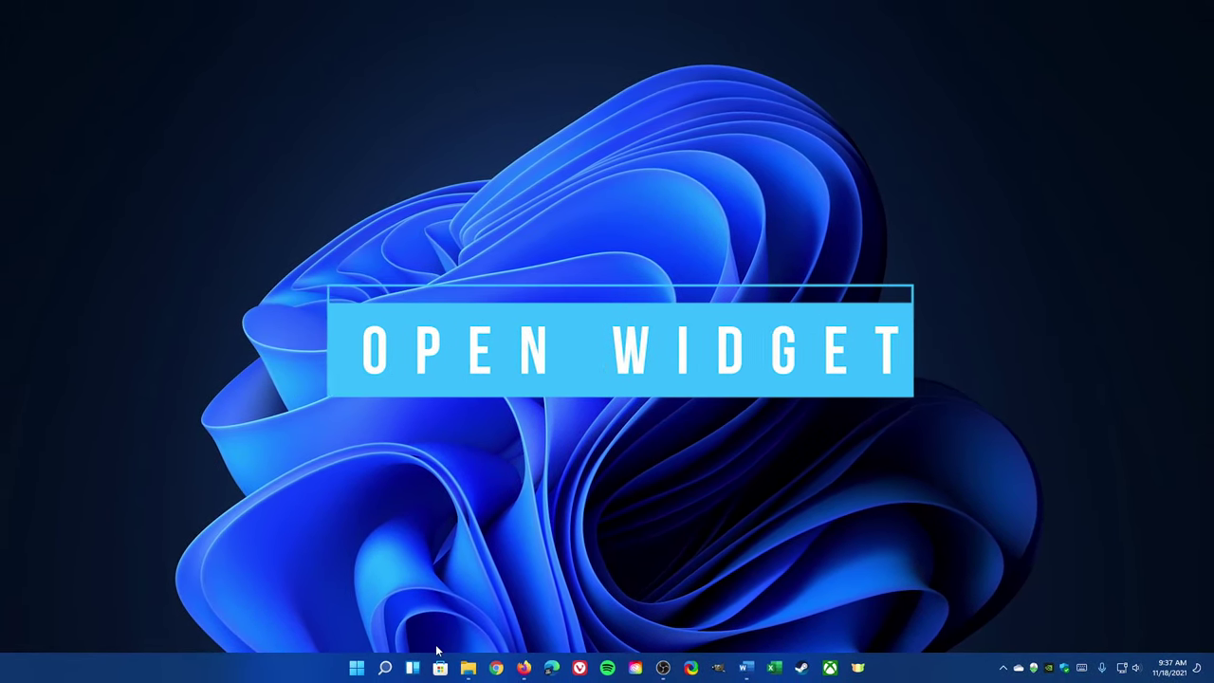
Open and close the widgets board from the taskbar, then reopen it with Windows+W
left_click(419, 674)
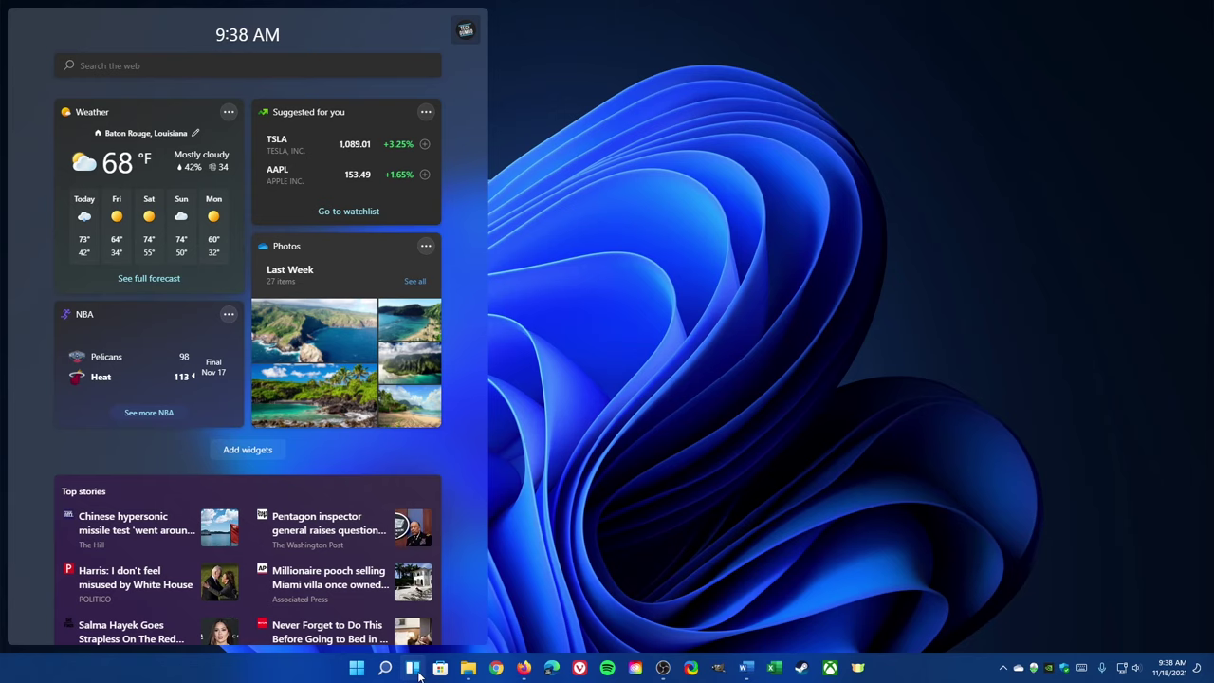
left_click(419, 673)
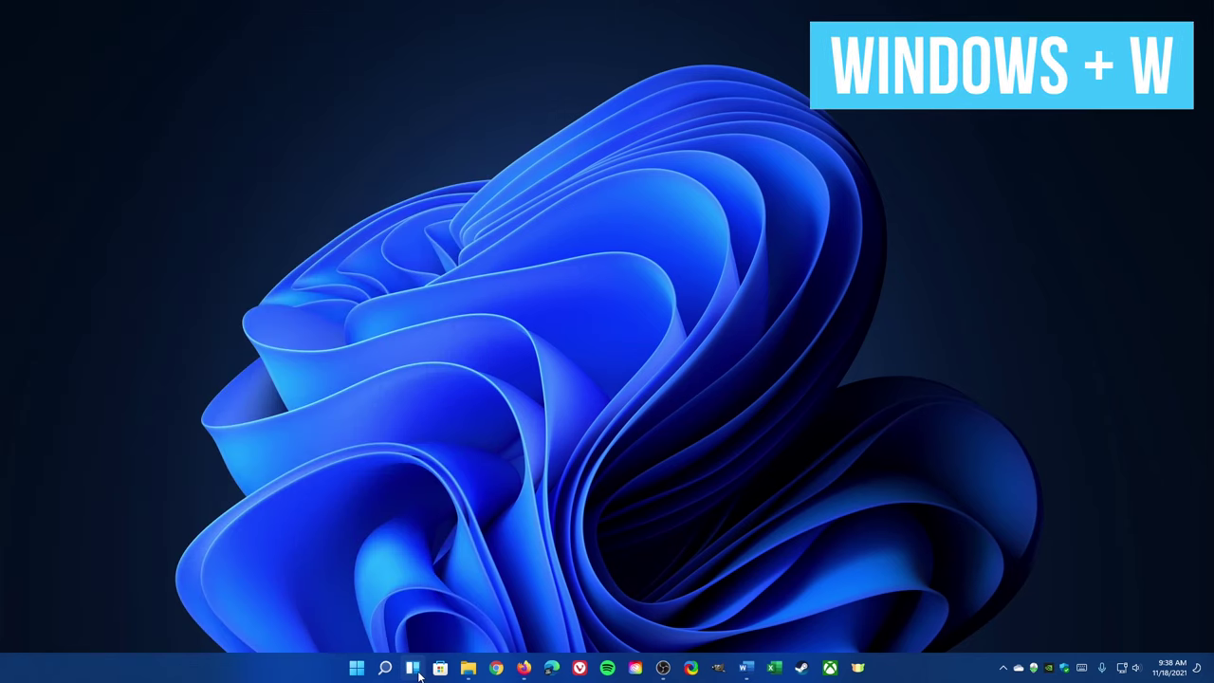
key("super+w")
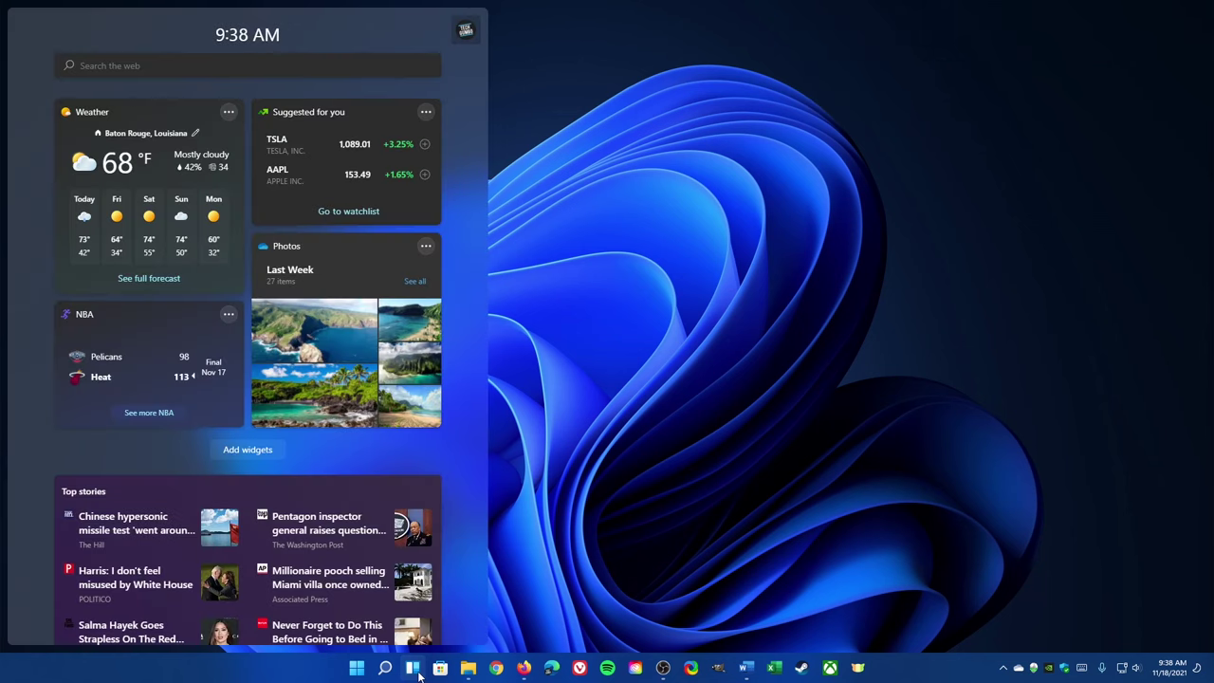
Tab through the widgets from Weather to Suggested for you and down to Top stories
key("Tab")
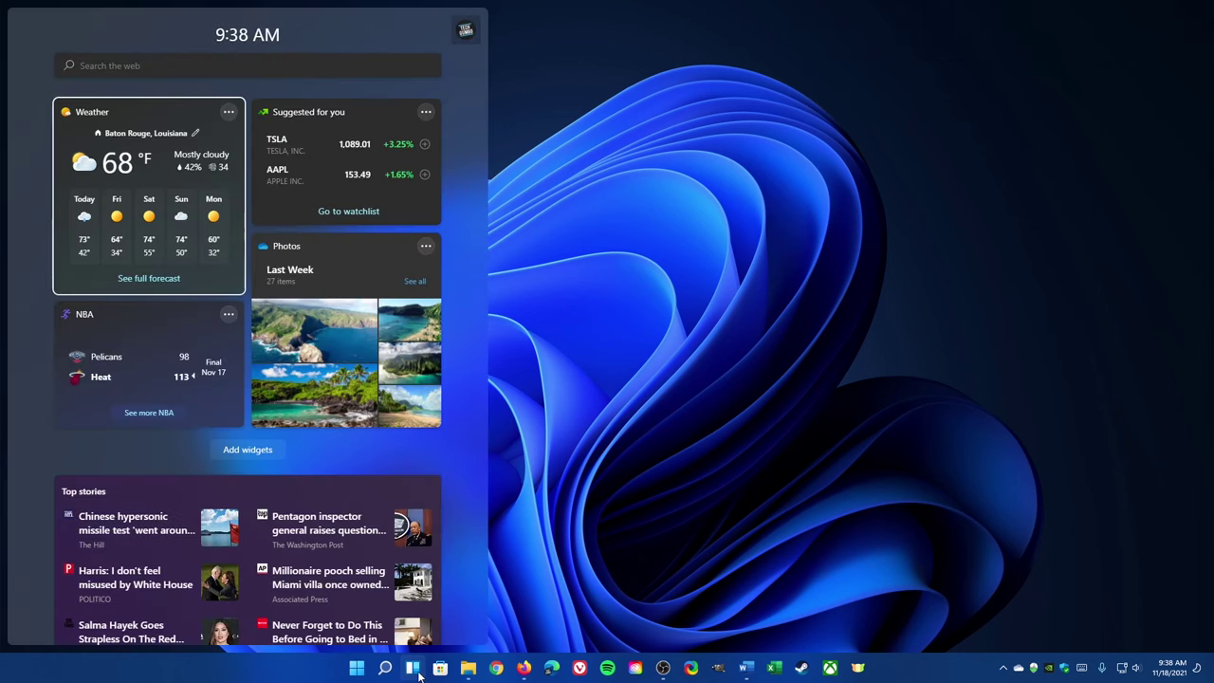
key("Tab")
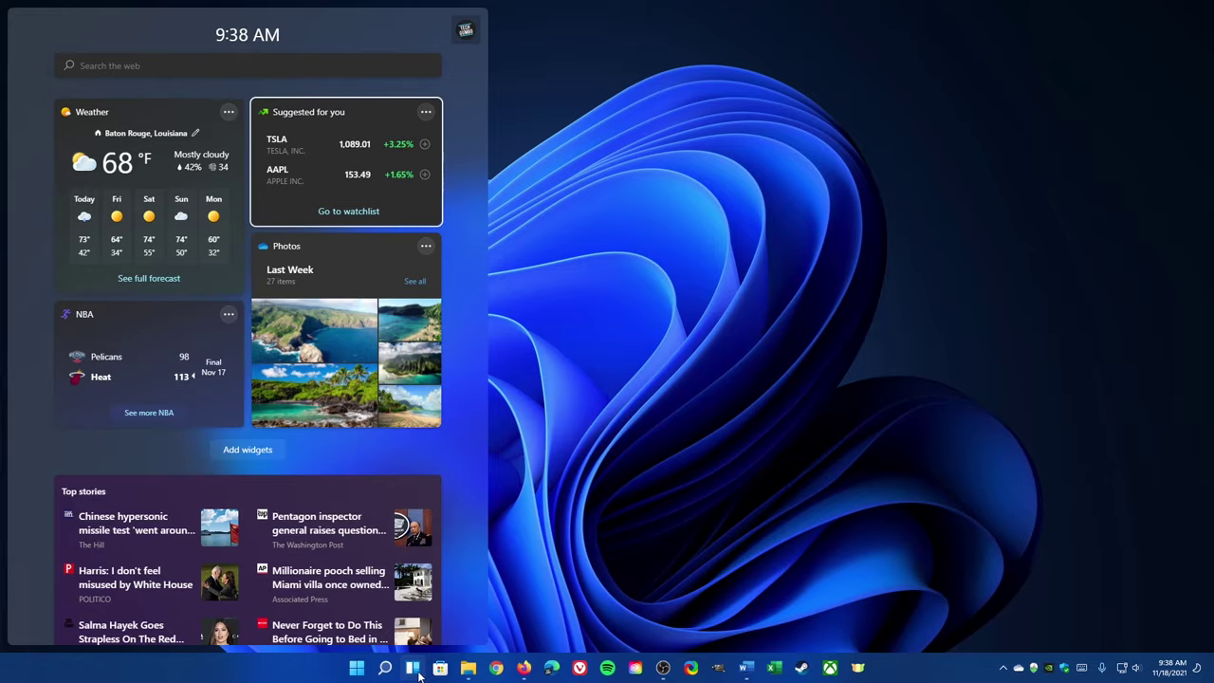
key("Tab")
key("Tab")
key("Tab")
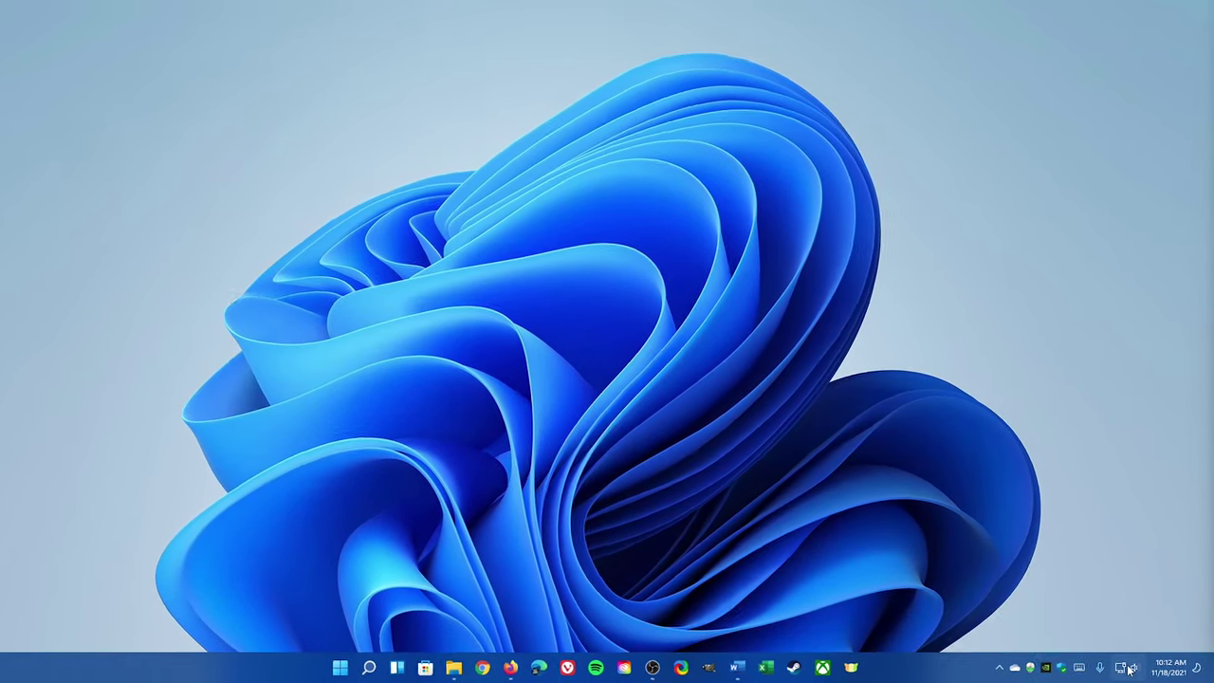
Open and close Quick Settings from the system tray, then again with Windows+A
left_click(1136, 671)
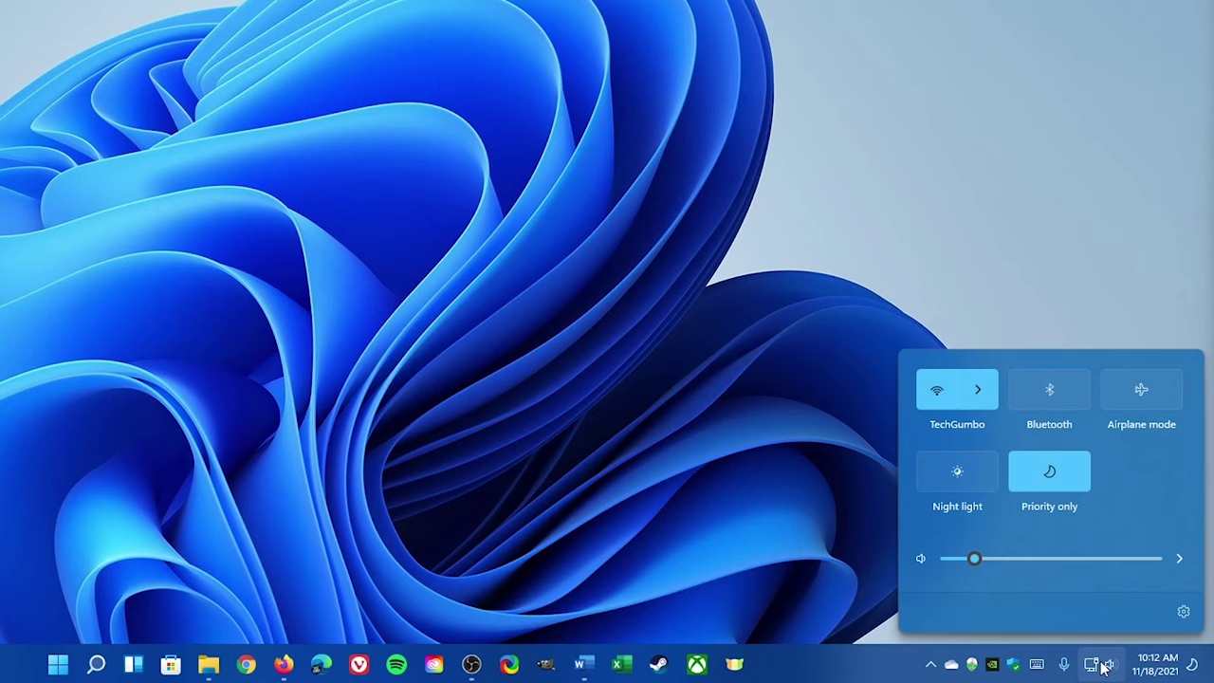
left_click(1103, 667)
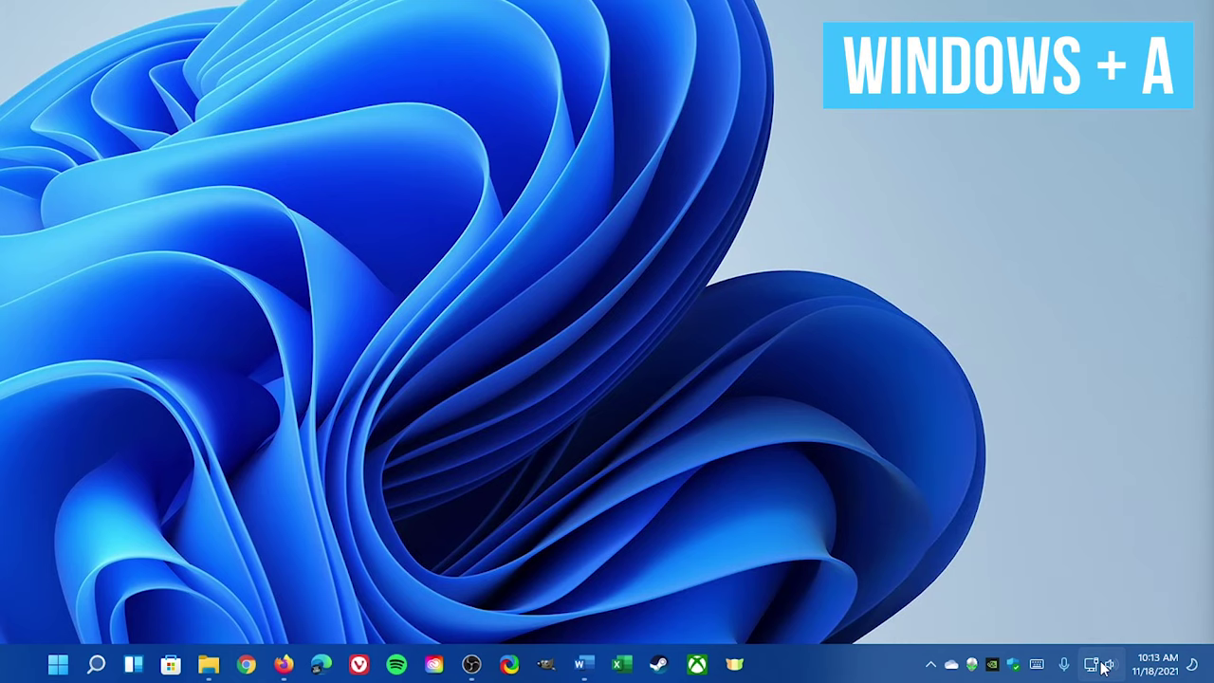
key("super+a")
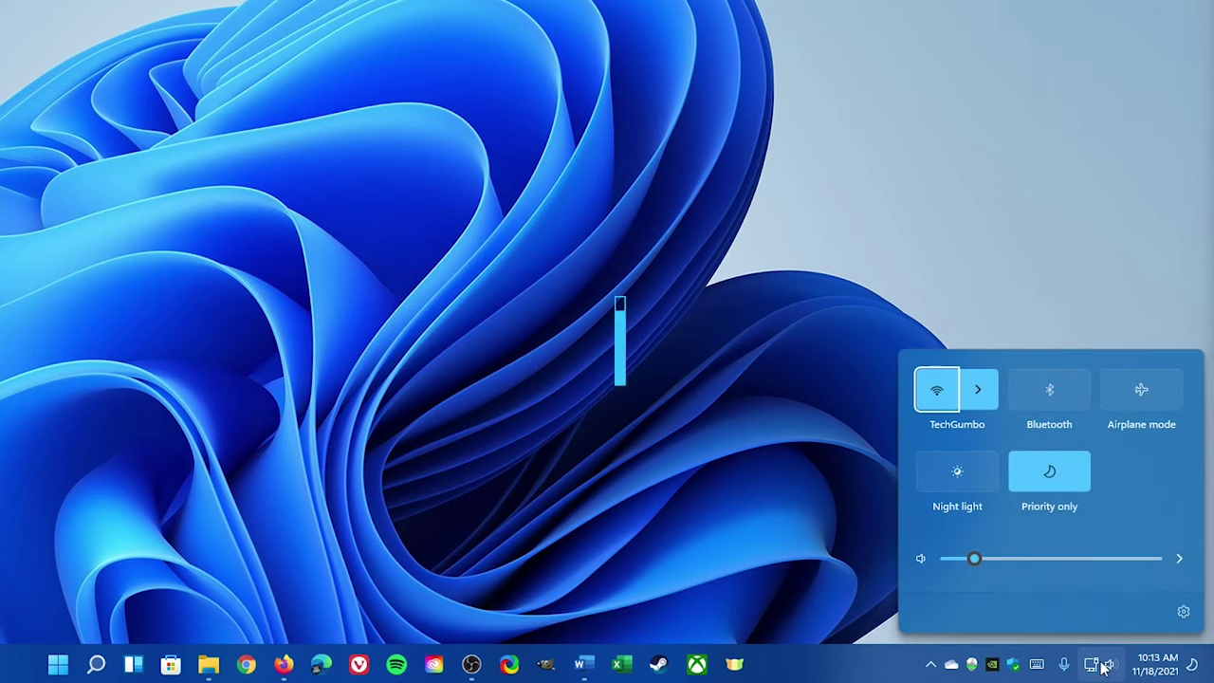
left_click(1103, 667)
Open and close the notifications and calendar panel from the clock, then reopen it with Windows+N
left_click(1150, 667)
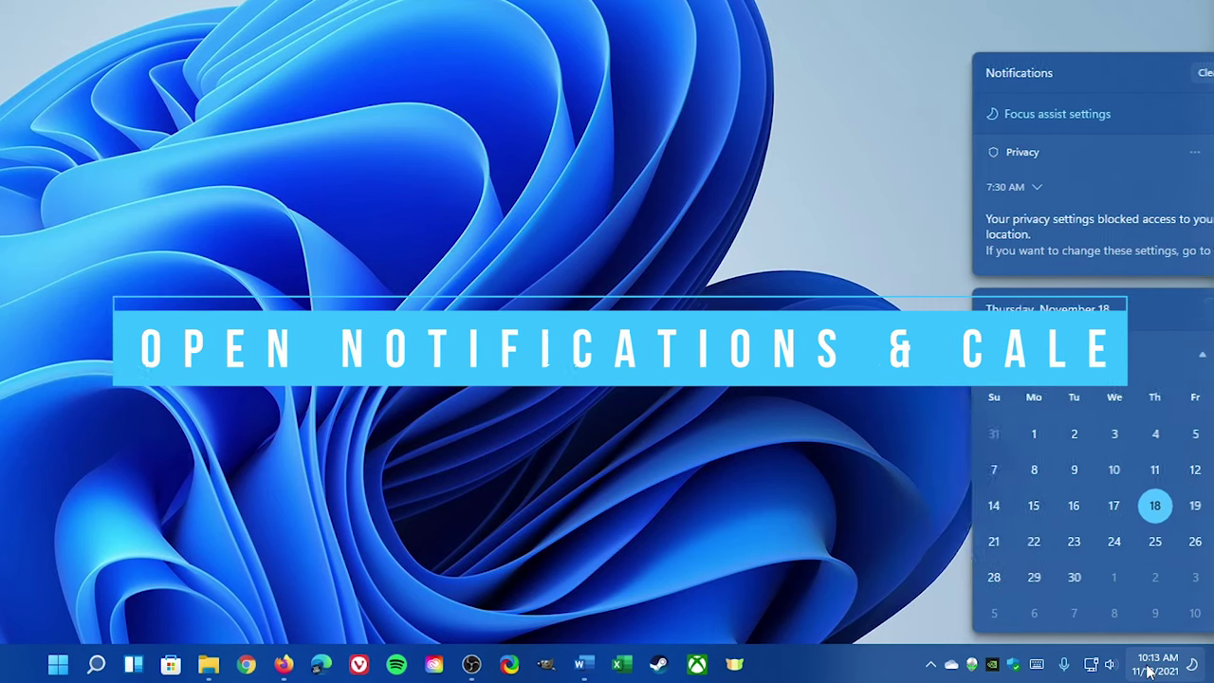
left_click(1149, 669)
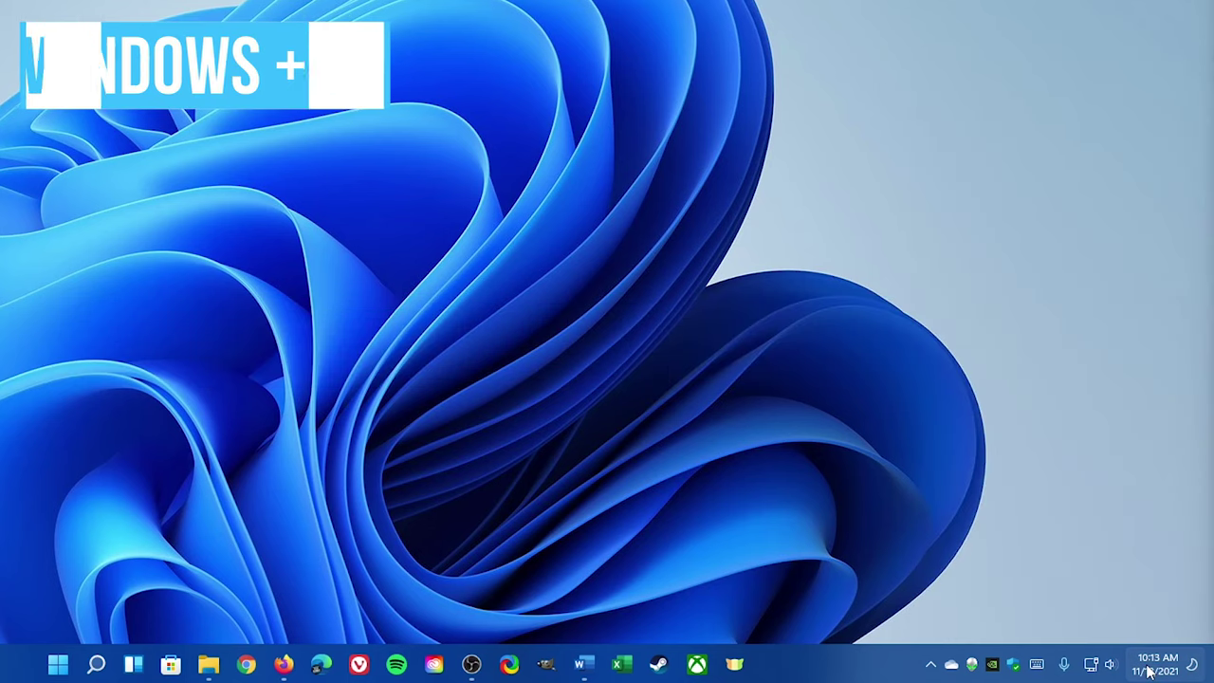
key("super+n")
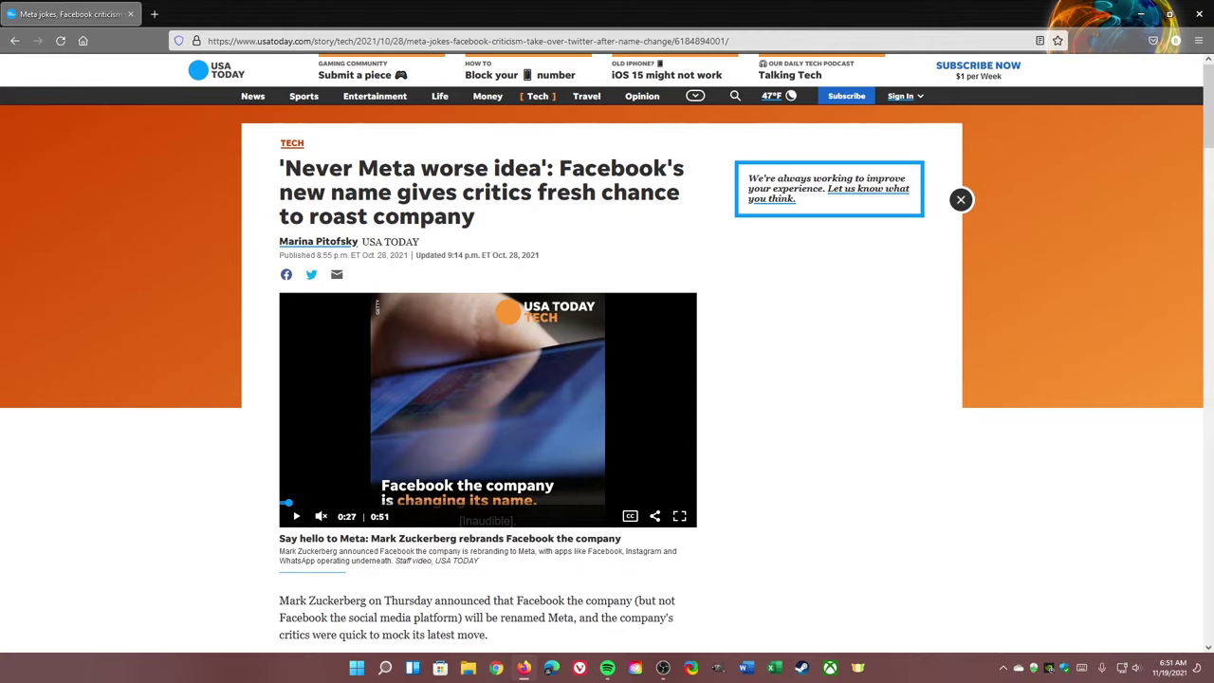
Snap the browser left, right and to the top-right quarter with Windows+arrows, then minimize and maximize it
key("super+Left")
key("super+Right")
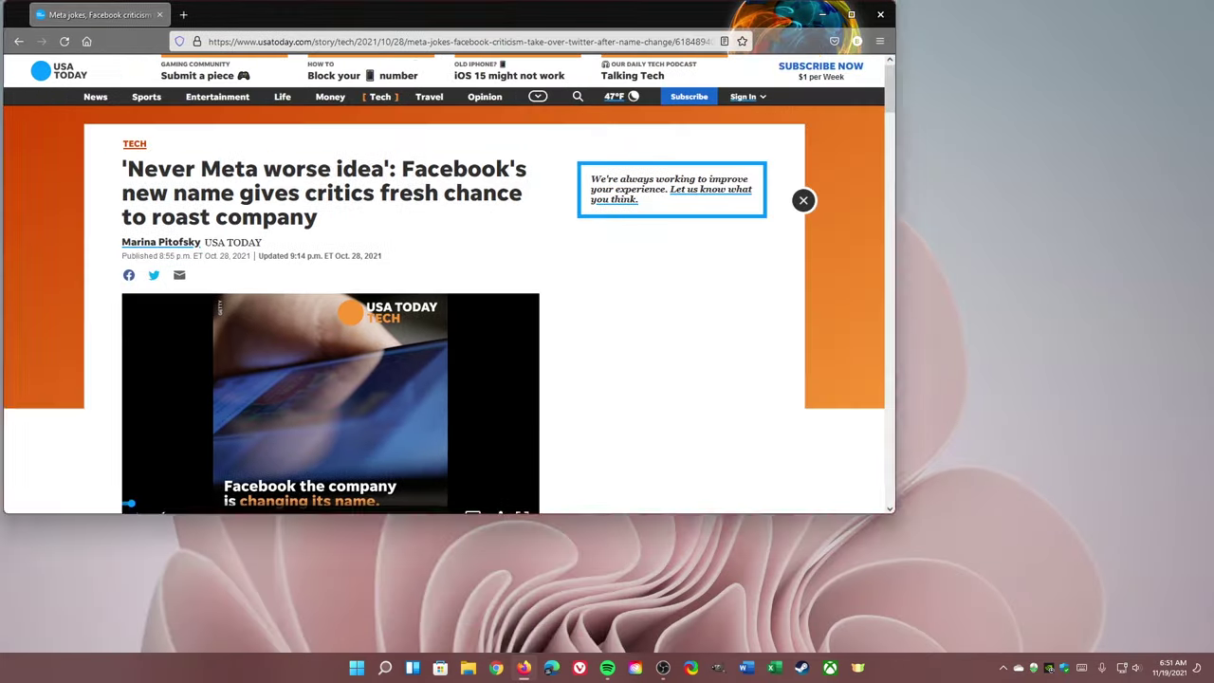
key("super+Right")
key("super+Up")
key("super+Up")
key("super+Down")
key("super+Down")
key("super+Up")
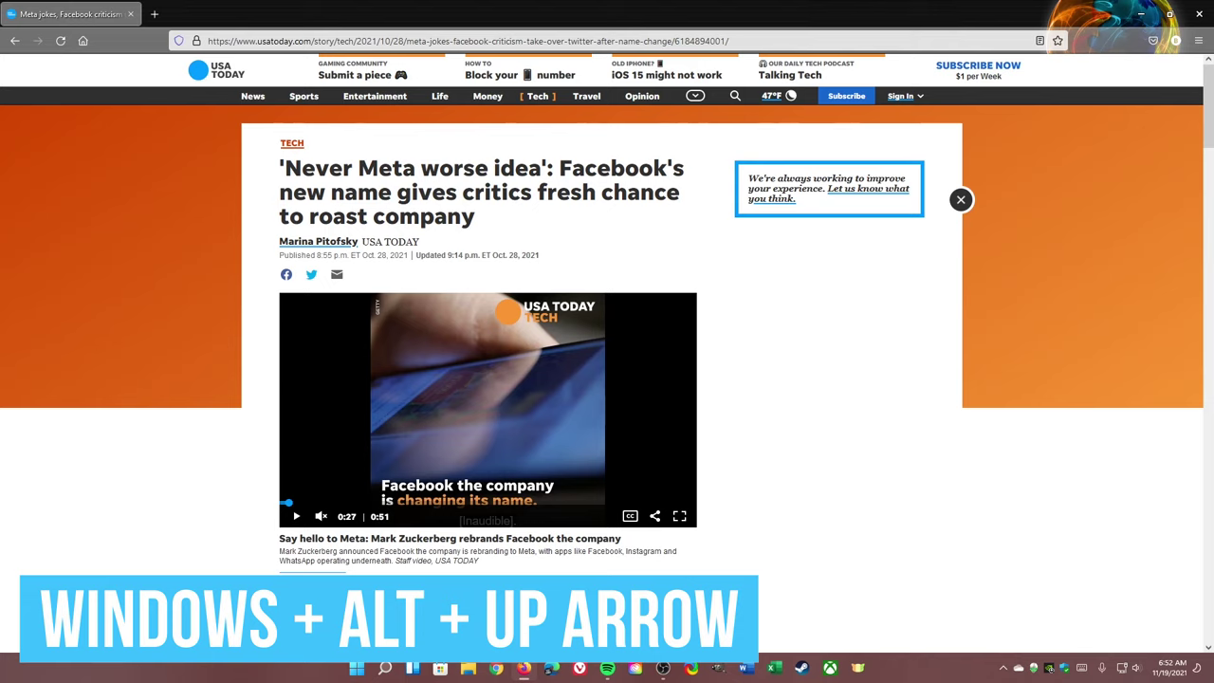
Snap the browser to the top half, dismiss the suggestions, then move it to the bottom half
key("super+alt+Up")
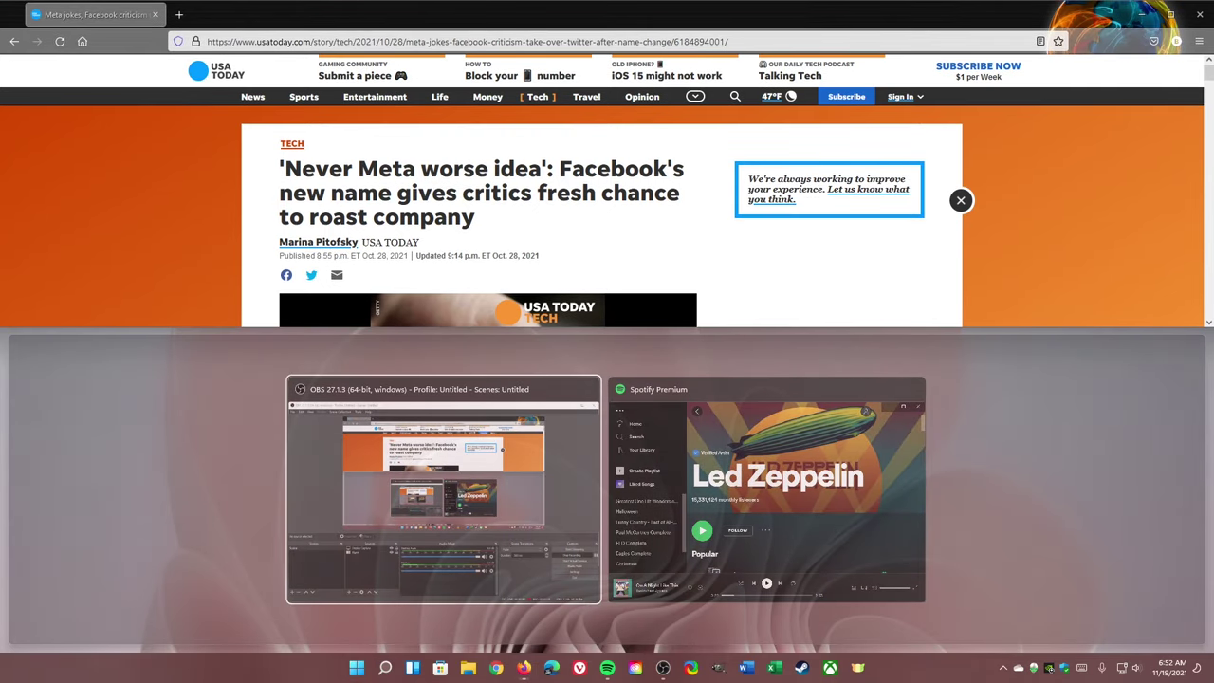
key("Escape")
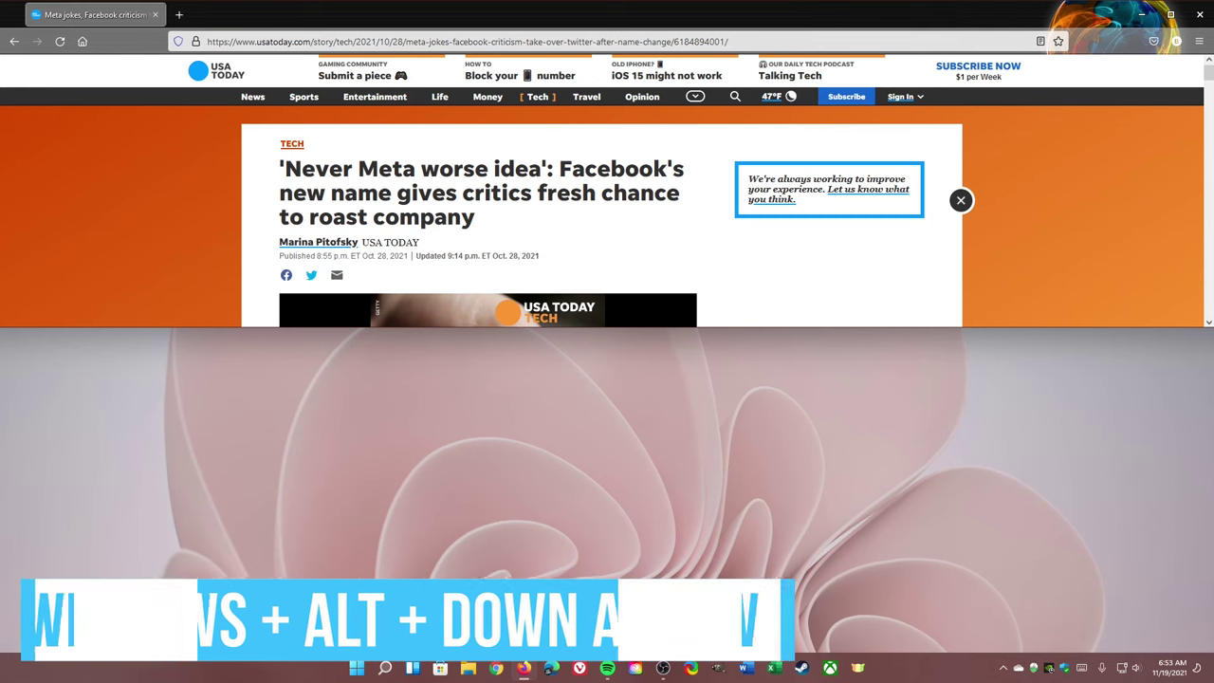
key("super+alt+Down")
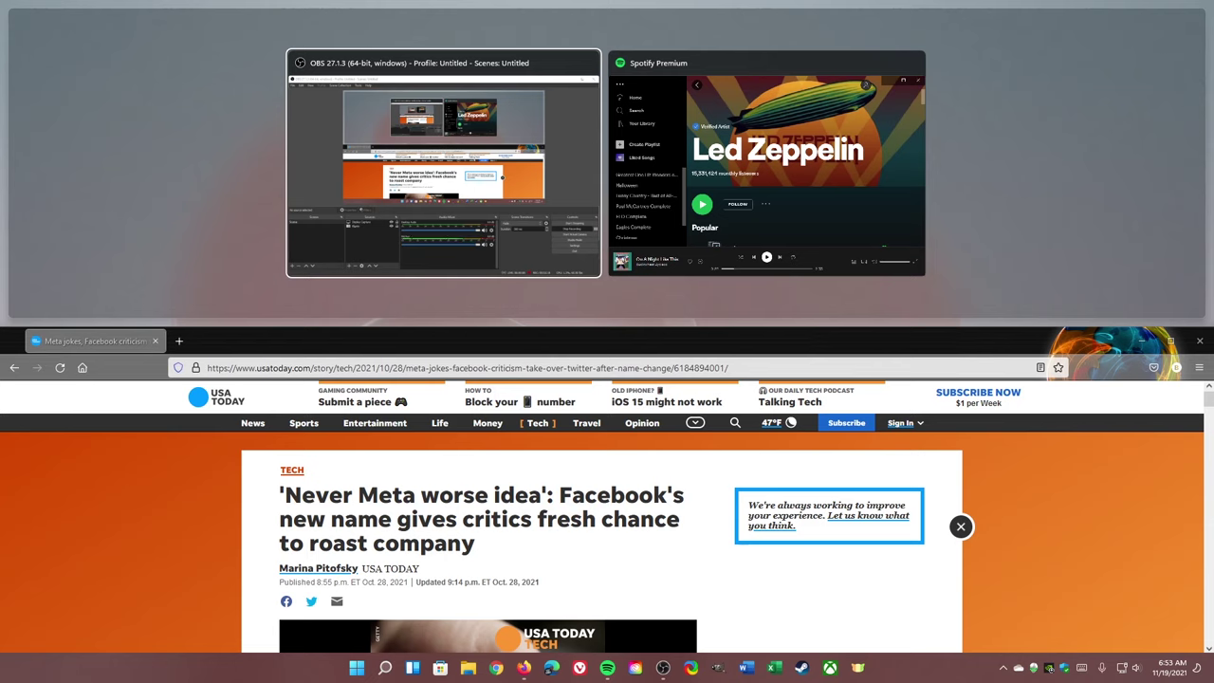
In Snap Assist, toggle between the OBS and Spotify thumbnails and snap Spotify into the top half
key("Right")
key("Left")
key("Right")
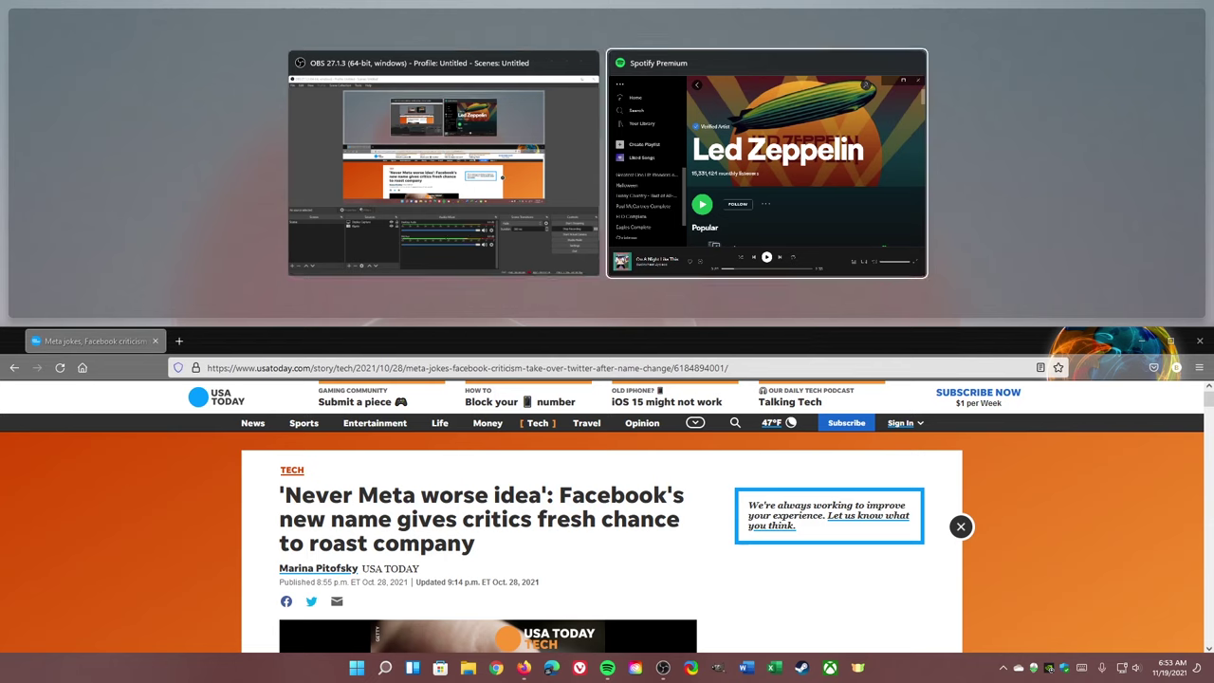
key("Left")
key("Right")
key("Return")
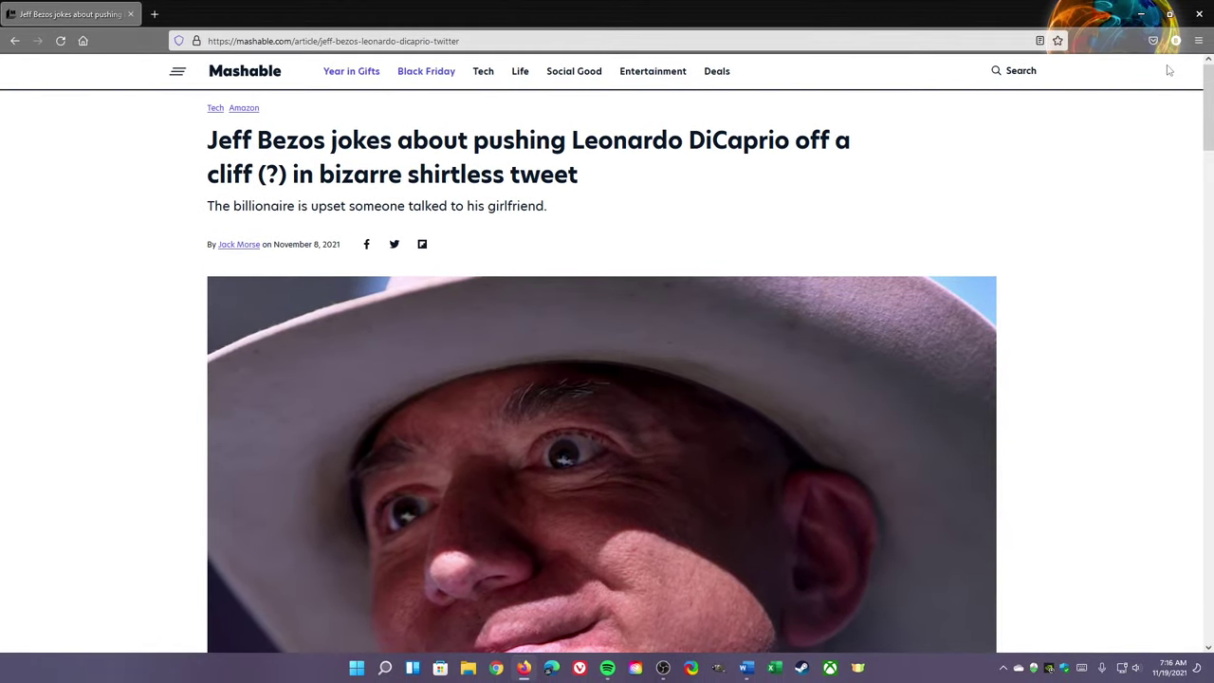
Use the Maximize button's snap layouts to put the browser in the left two-thirds and Word in the right third
mouse_move(1172, 17)
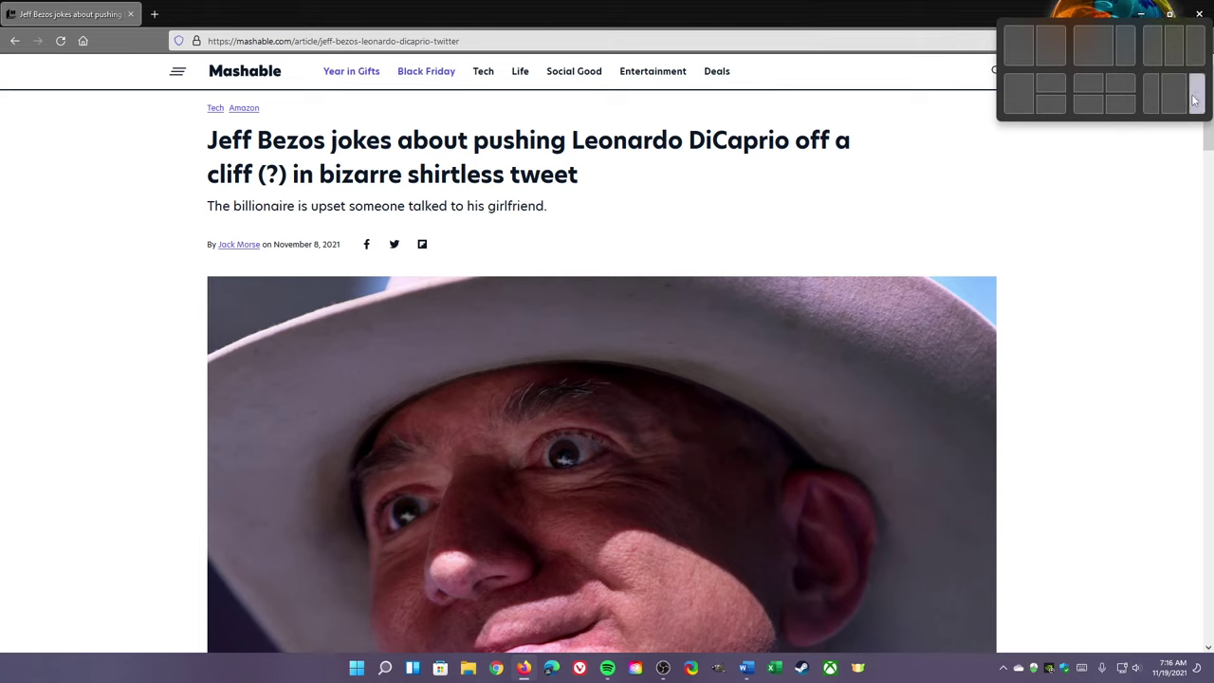
left_click(1098, 59)
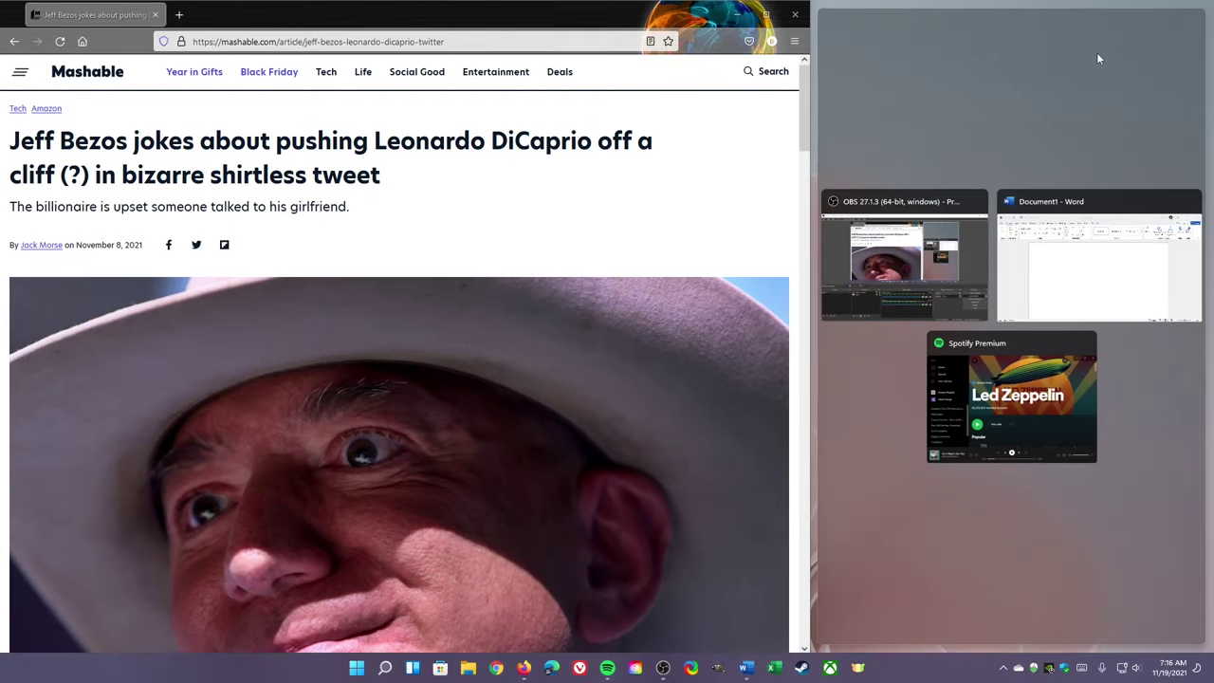
left_click(1110, 275)
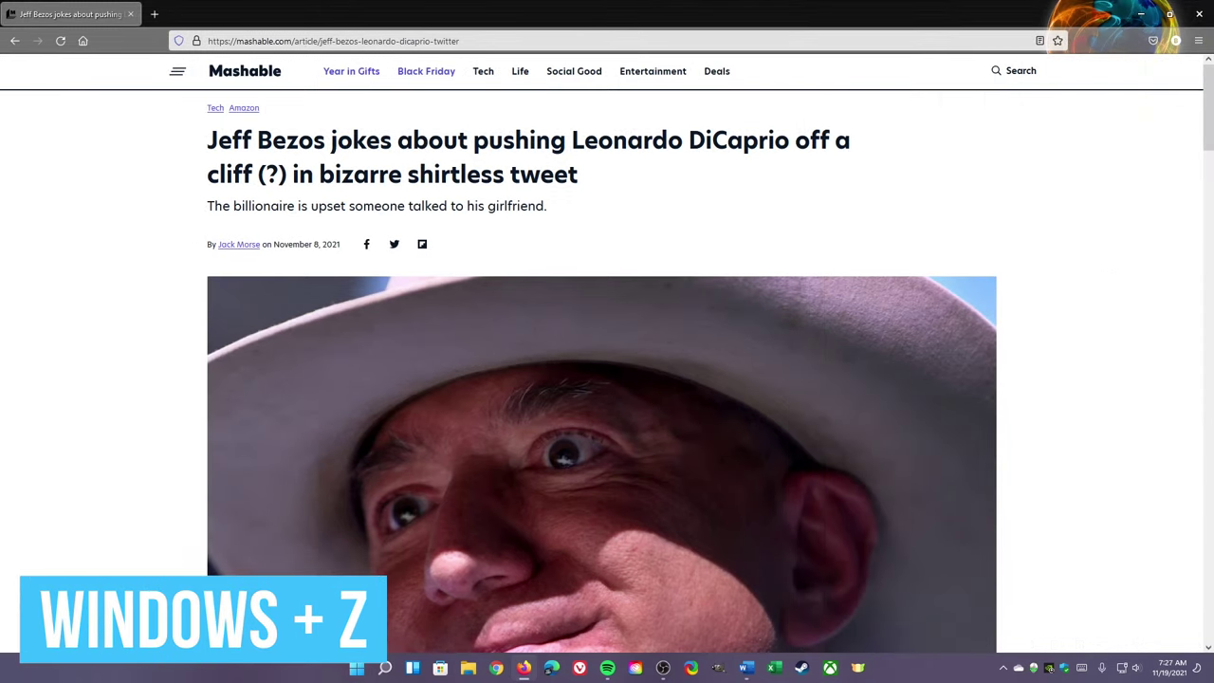
With Windows+Z, choose the half-and-quarters layout and snap the browser into the left half
key("super+z")
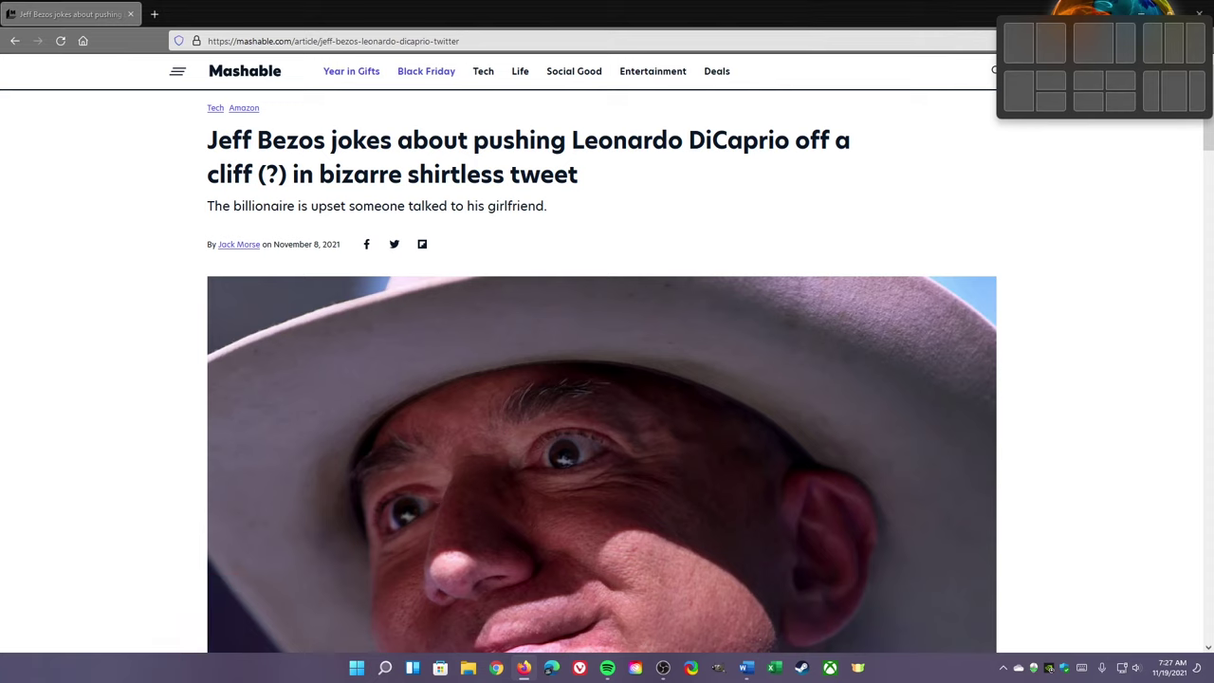
key("Down")
key("Down")
key("Return")
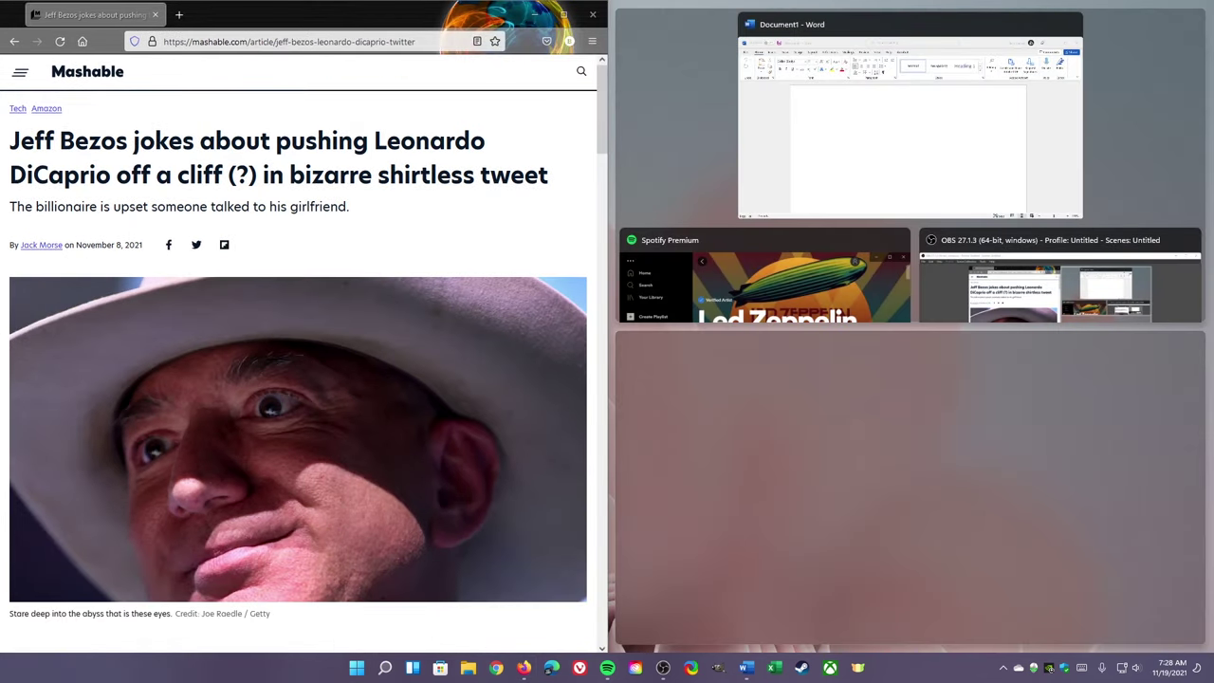
Assign Word to the top-right quarter and Spotify to the bottom-right quarter
key("Down")
key("Right")
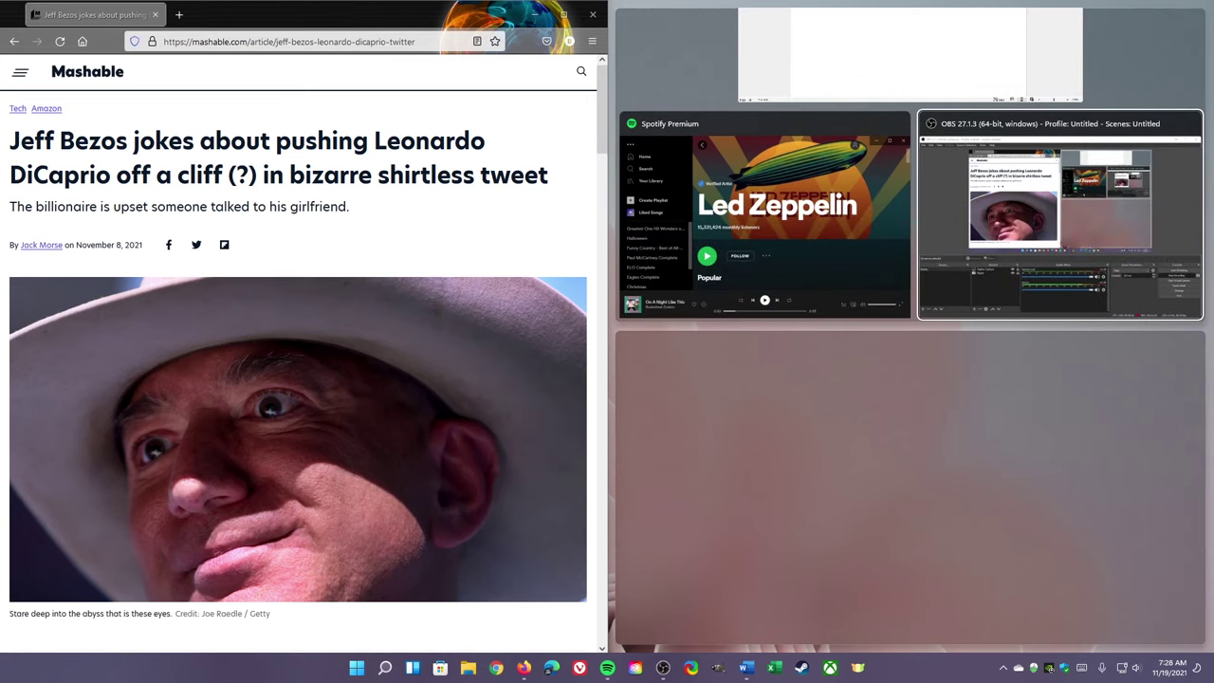
key("Up")
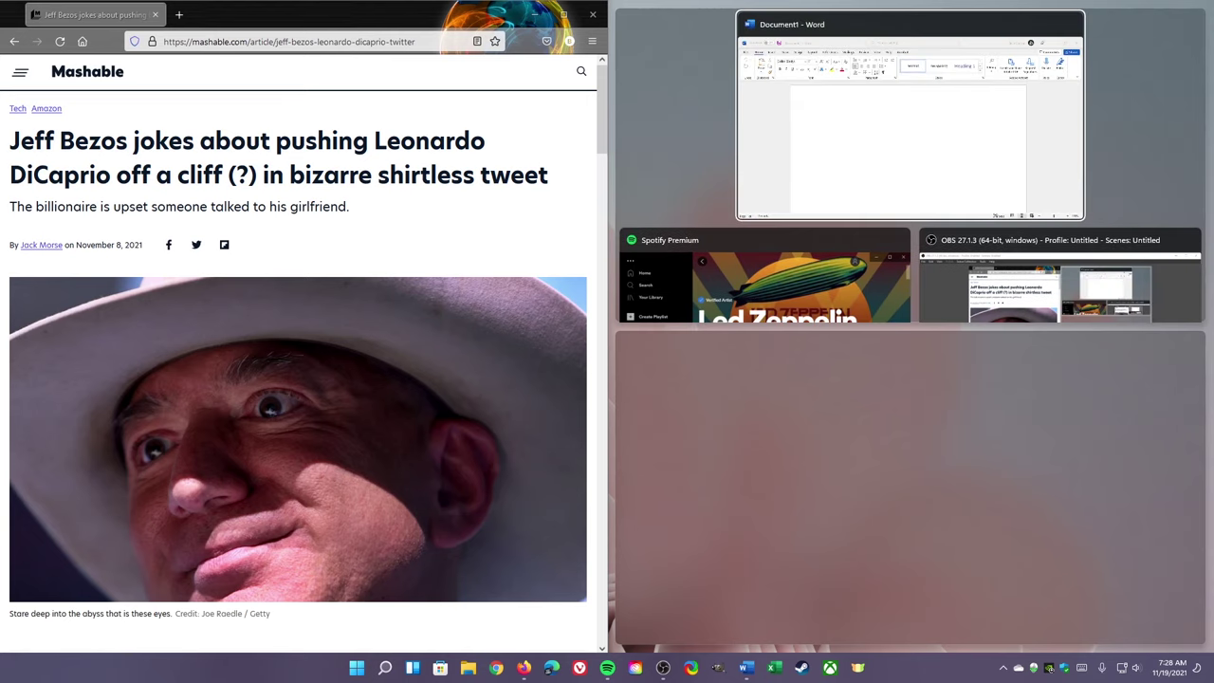
key("Return")
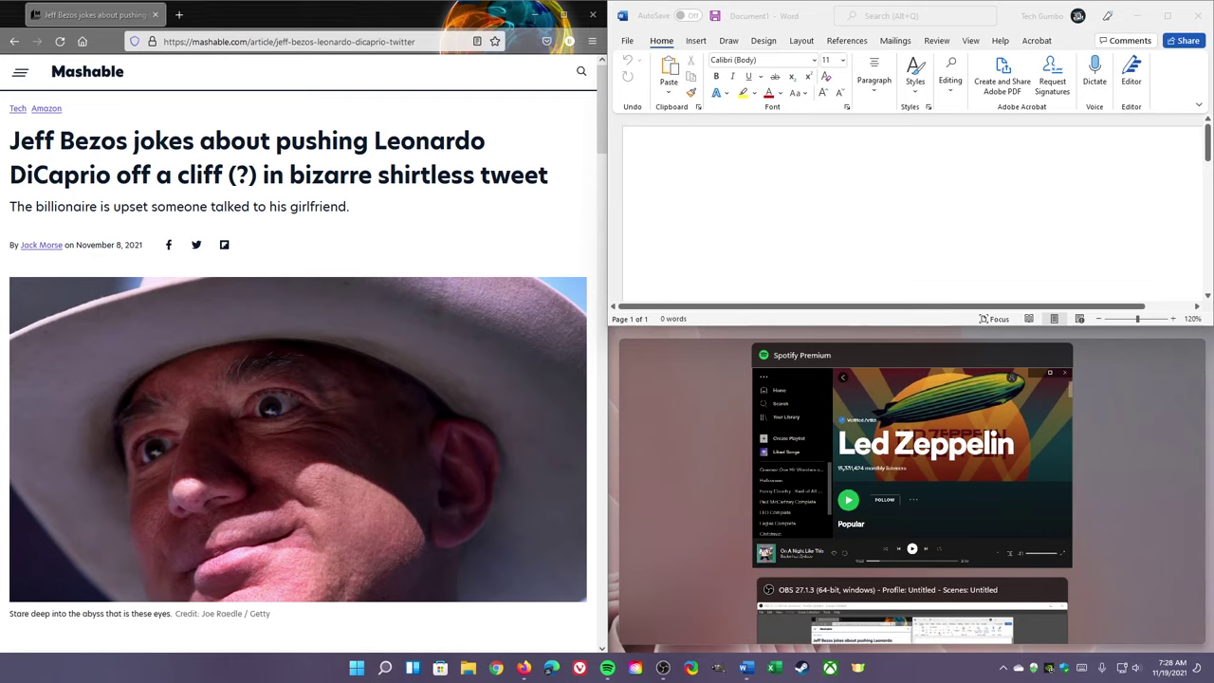
key("Down")
key("Up")
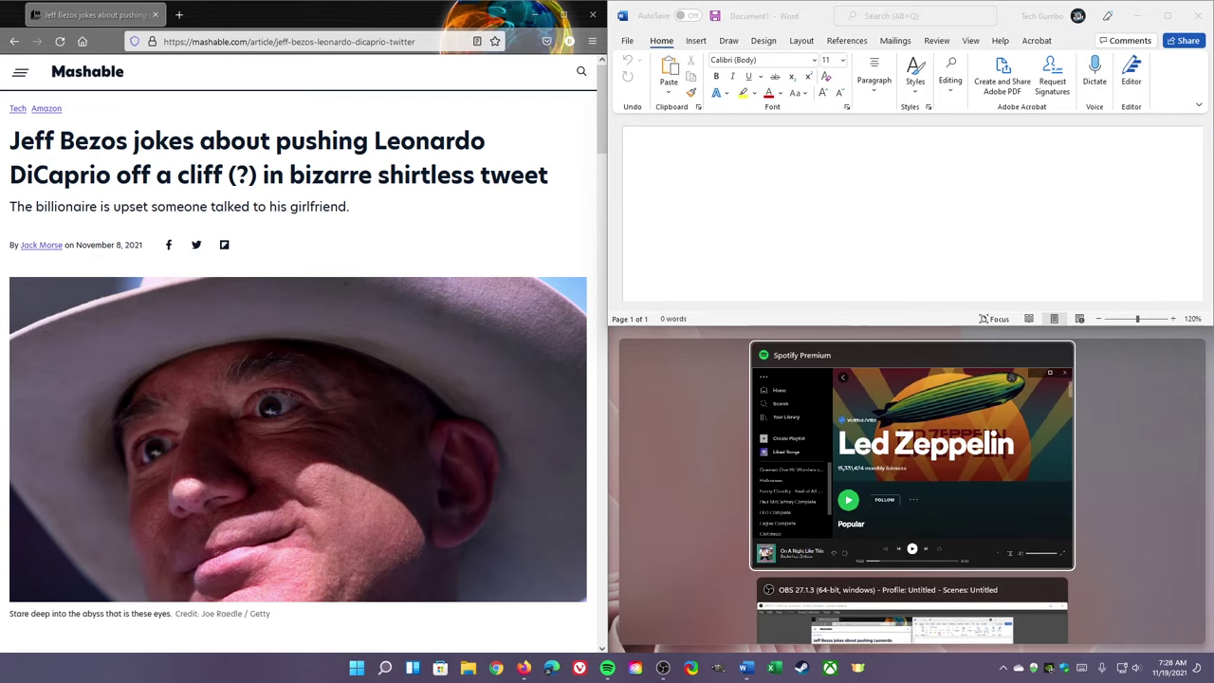
key("Return")
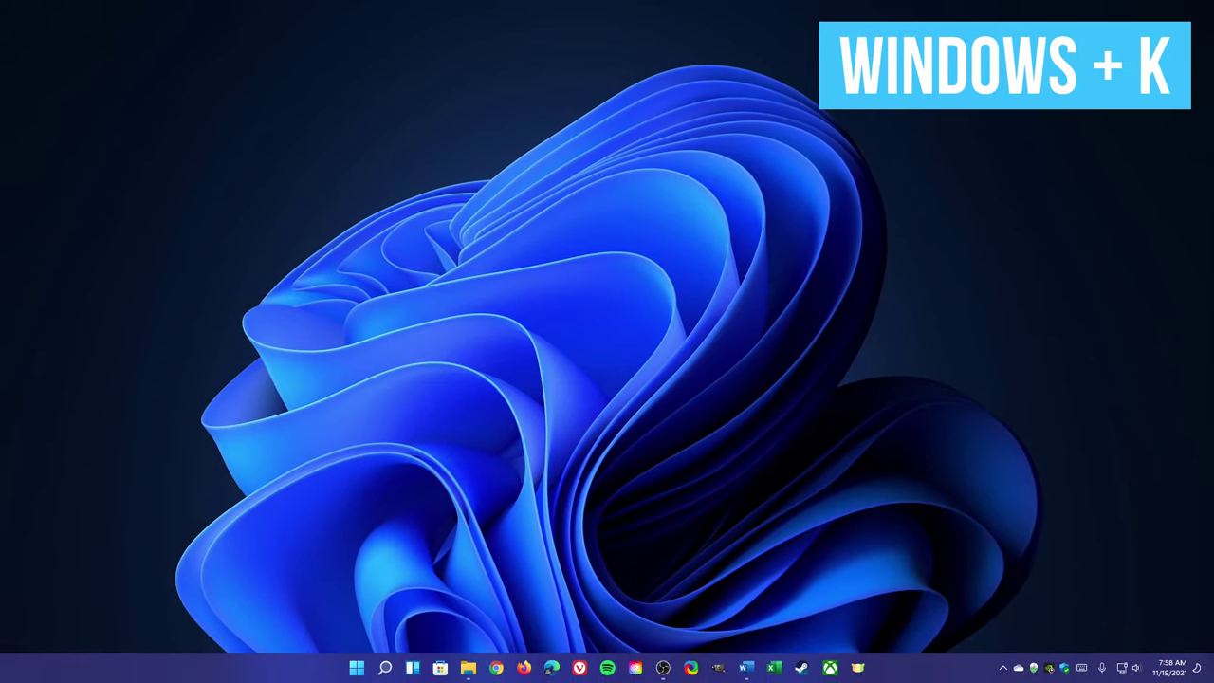
Open the Cast panel with Windows+K and start casting to the Roku TV
key("super+k")
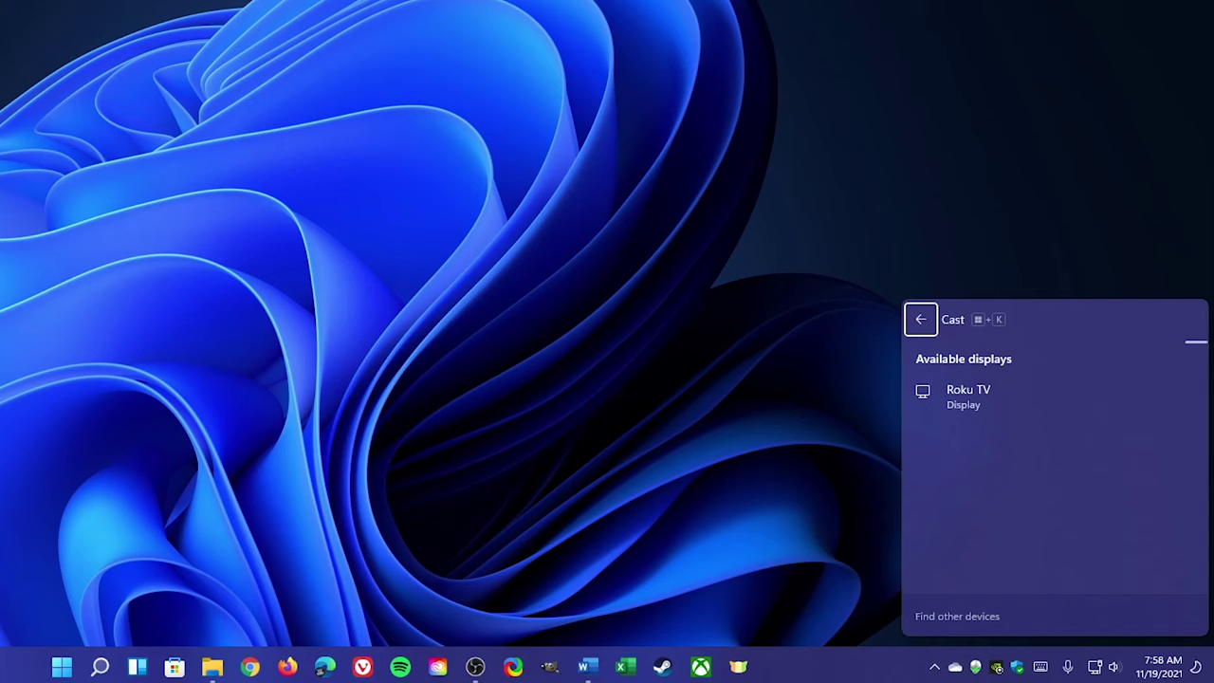
key("Tab")
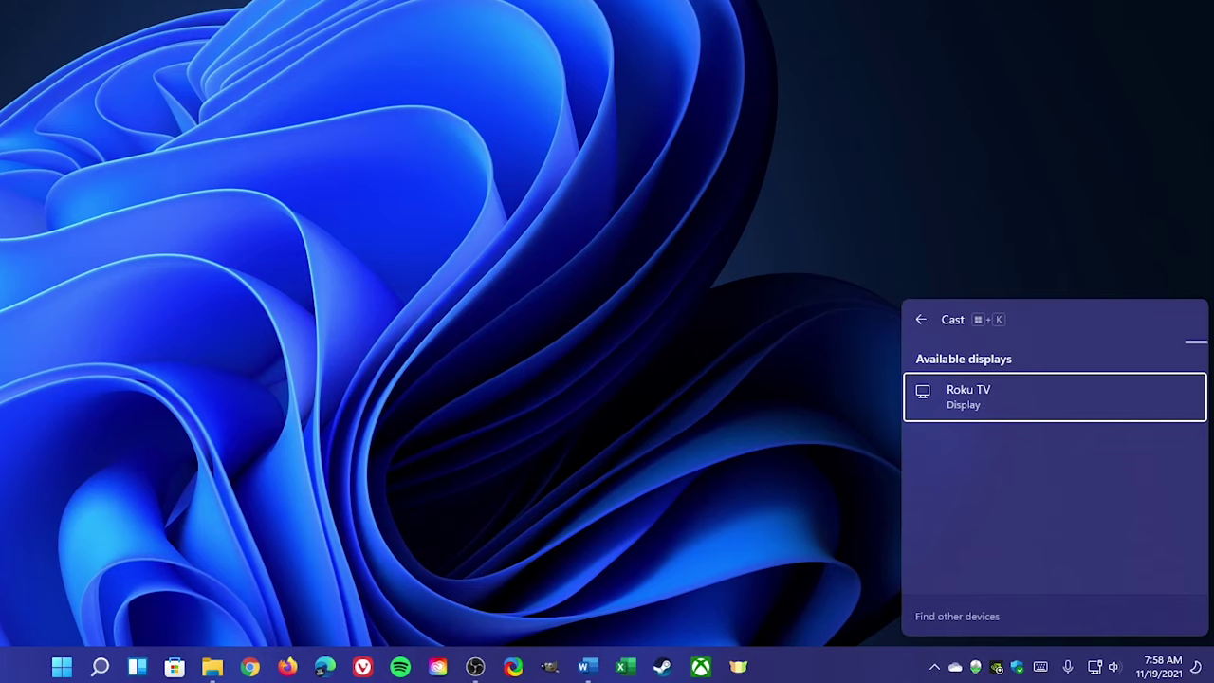
key("Return")
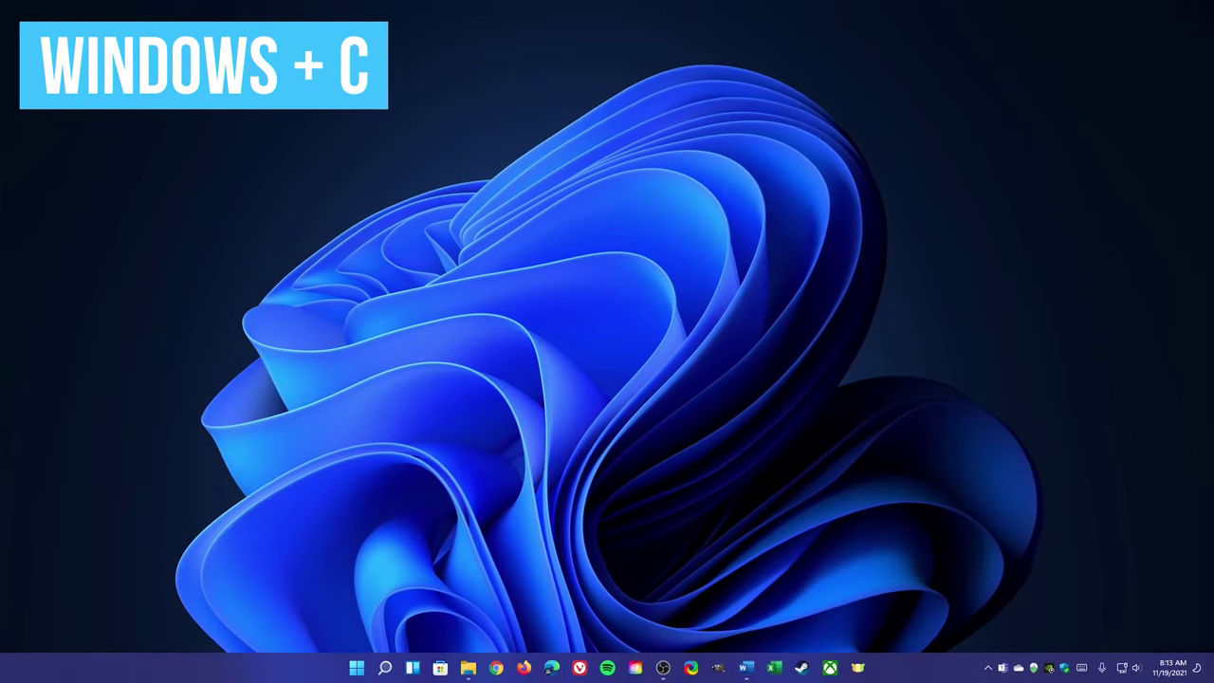
Press Windows+C to bring up the Teams 'Meet and chat with friends and family' flyout
key("super+c")
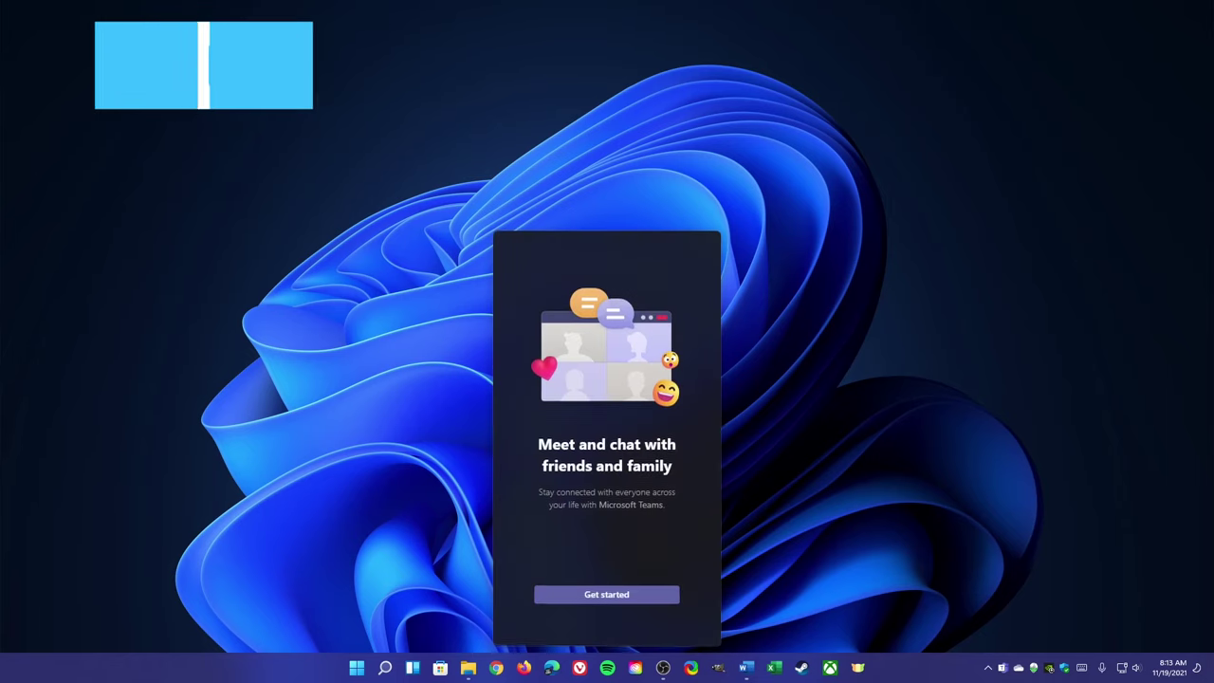